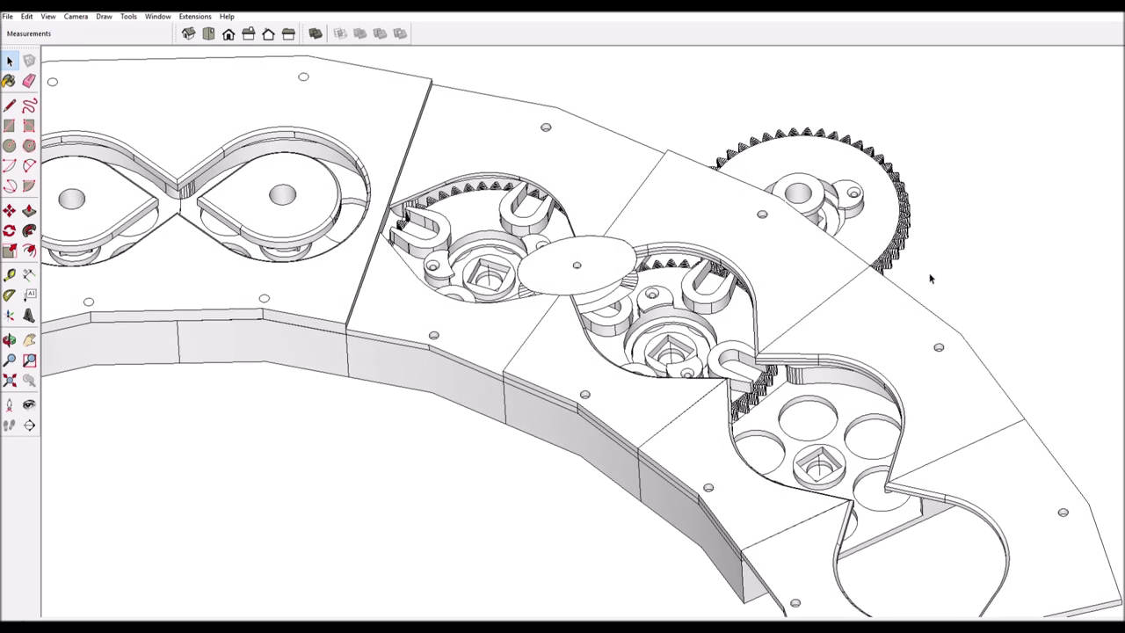
Point out the large gear and the first teardrop-shaped olive by selecting each in turn.
left_click(902, 250)
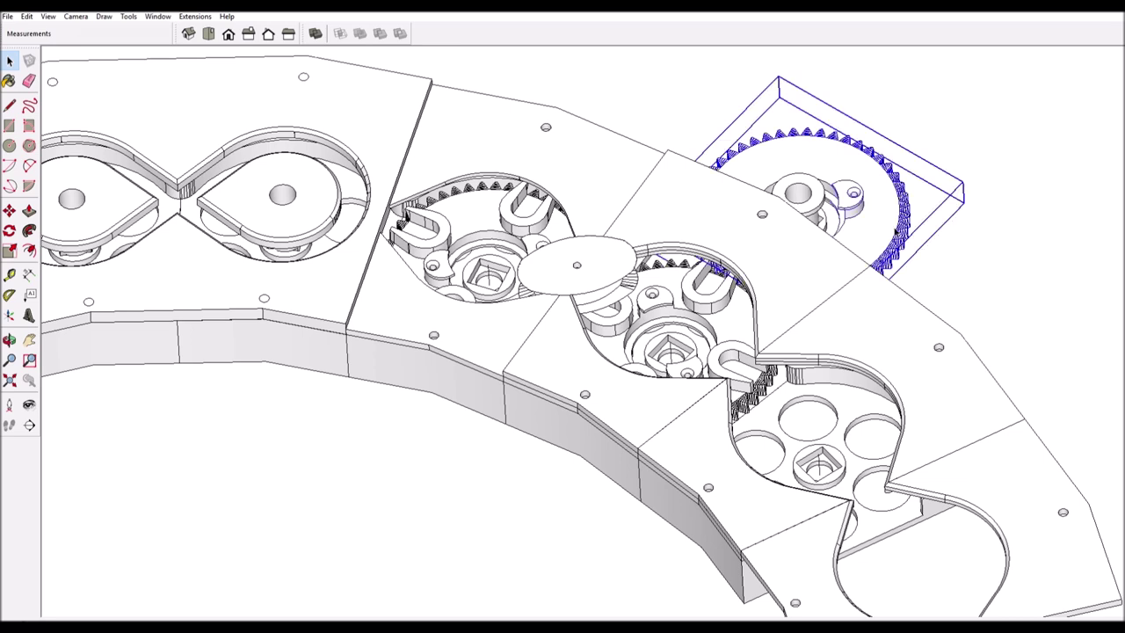
left_click(950, 254)
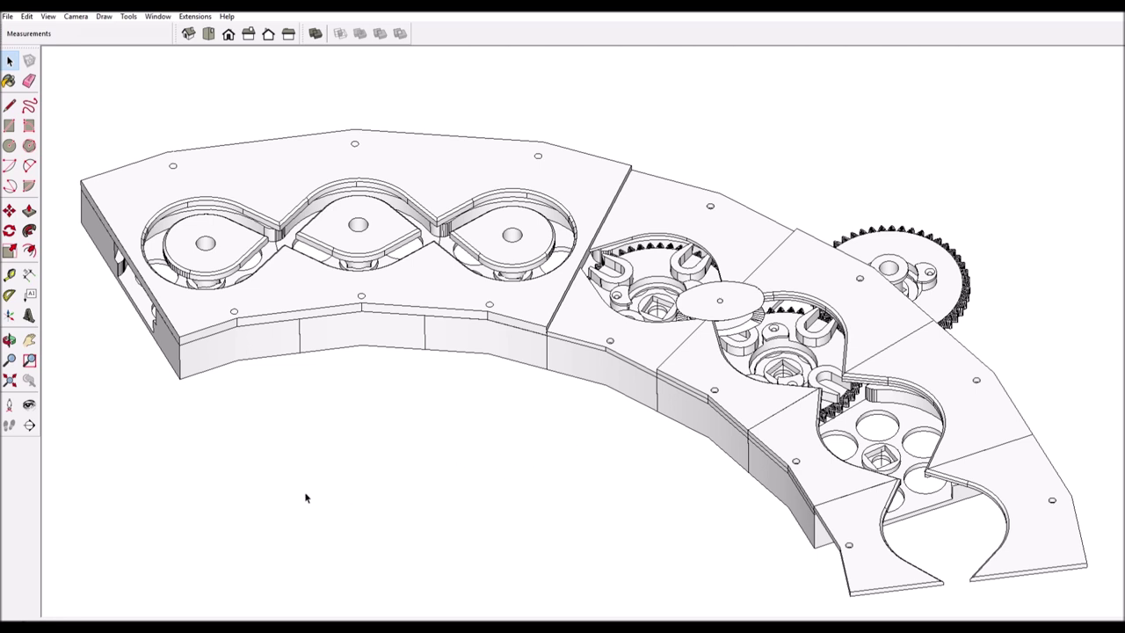
left_click(222, 247)
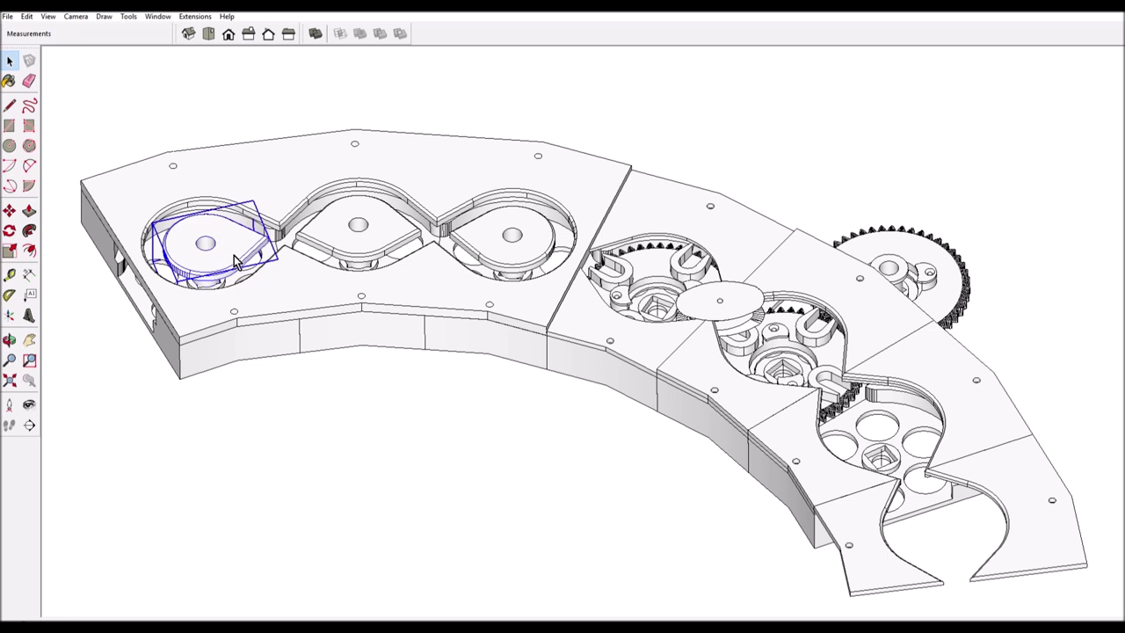
left_click(376, 373)
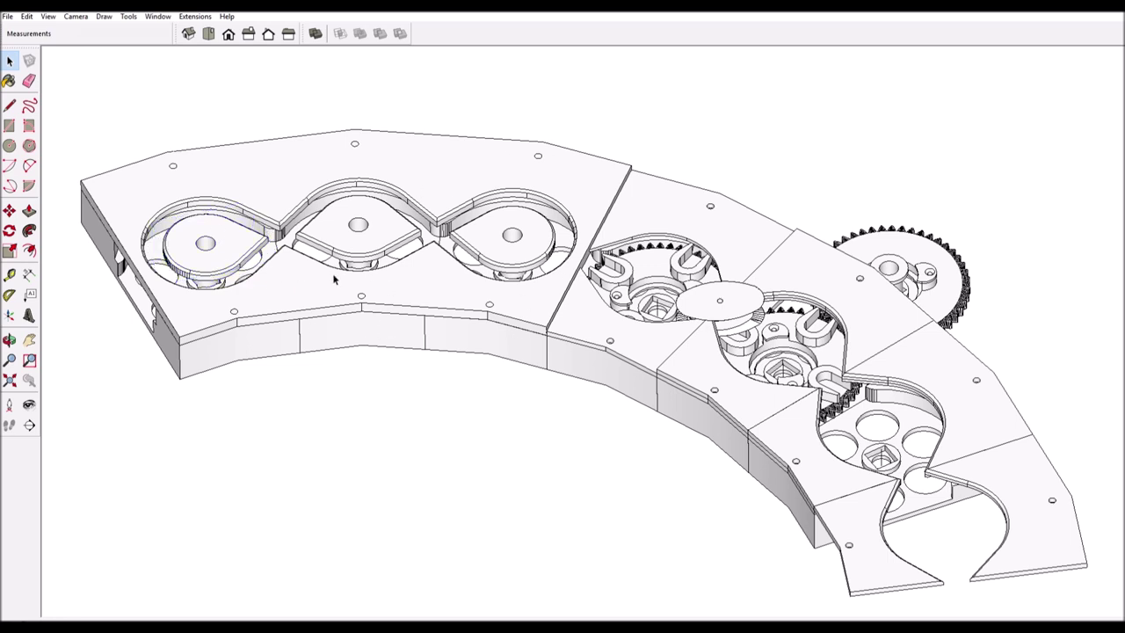
Zoom and orbit in on the olive section and select its top cover plate.
scroll(334, 300, "down", 5)
middle_click_drag(336, 293, 431, 346, "shift")
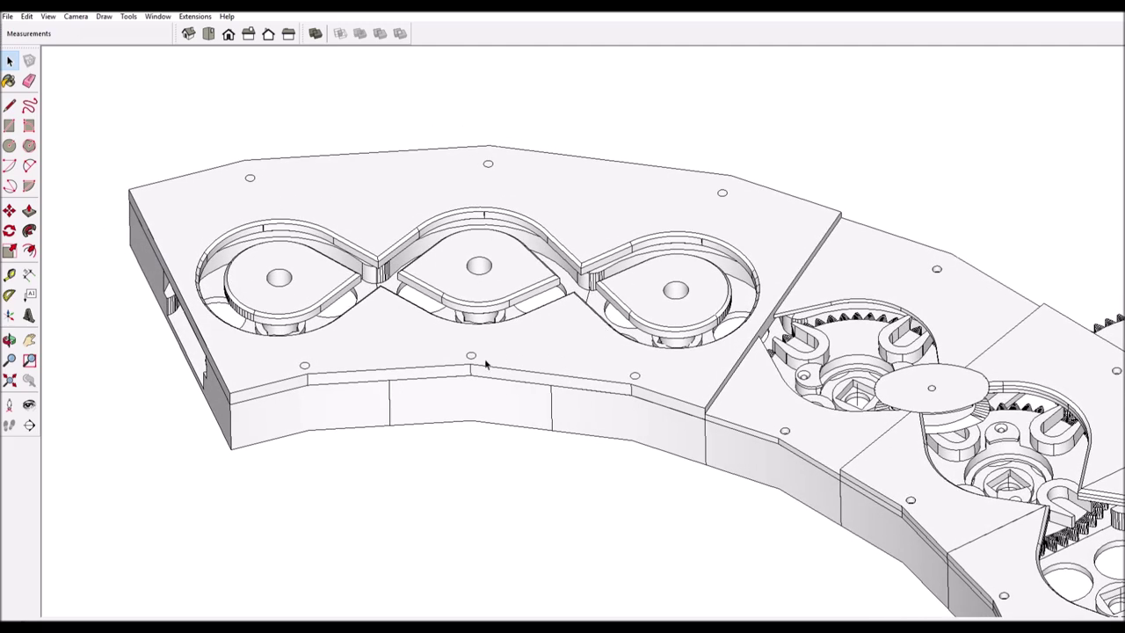
mouse_move(485, 364)
middle_mouse_down()
mouse_move(469, 359)
mouse_move(623, 447)
mouse_move(920, 400)
mouse_move(623, 395)
mouse_move(453, 350)
middle_mouse_up()
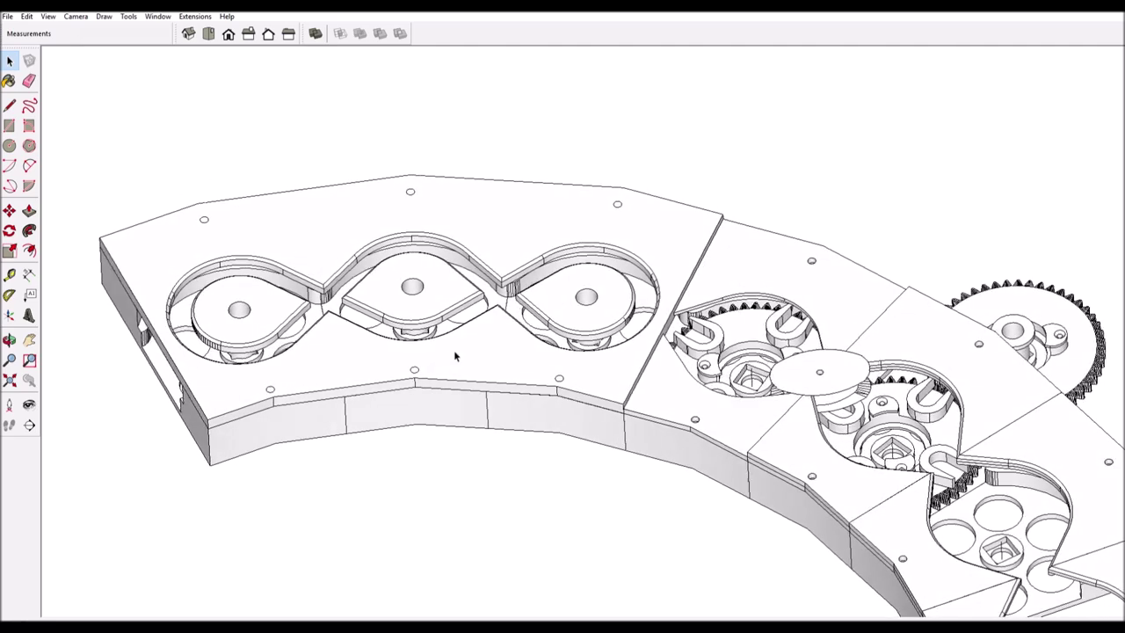
left_click(454, 349)
Delete the top cover plate to expose the holed plate beneath.
key("Delete")
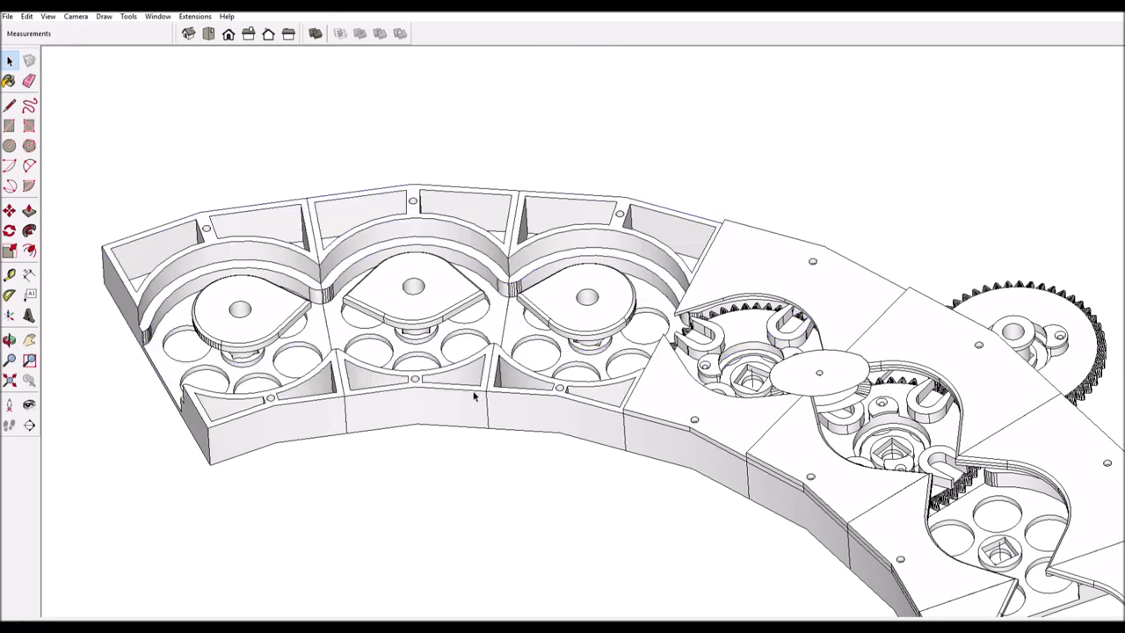
mouse_move(434, 392)
middle_mouse_down()
mouse_move(450, 291)
mouse_move(422, 301)
middle_mouse_up()
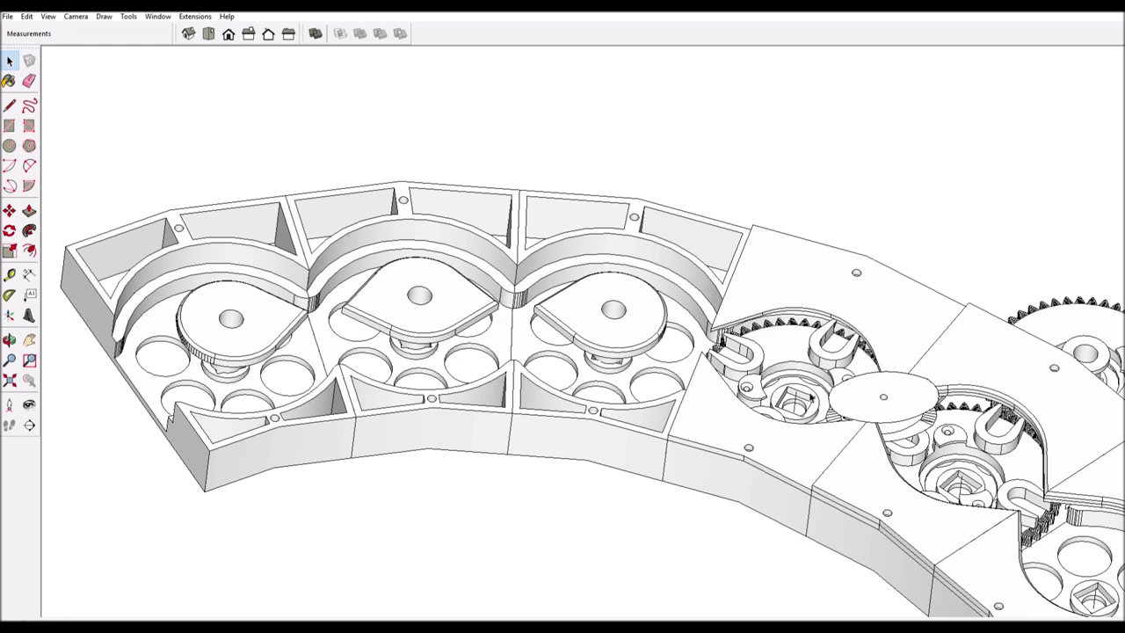
middle_click_drag(435, 321, 257, 323)
Delete the leftmost olive to reveal the square socket among the holes.
left_click(257, 323)
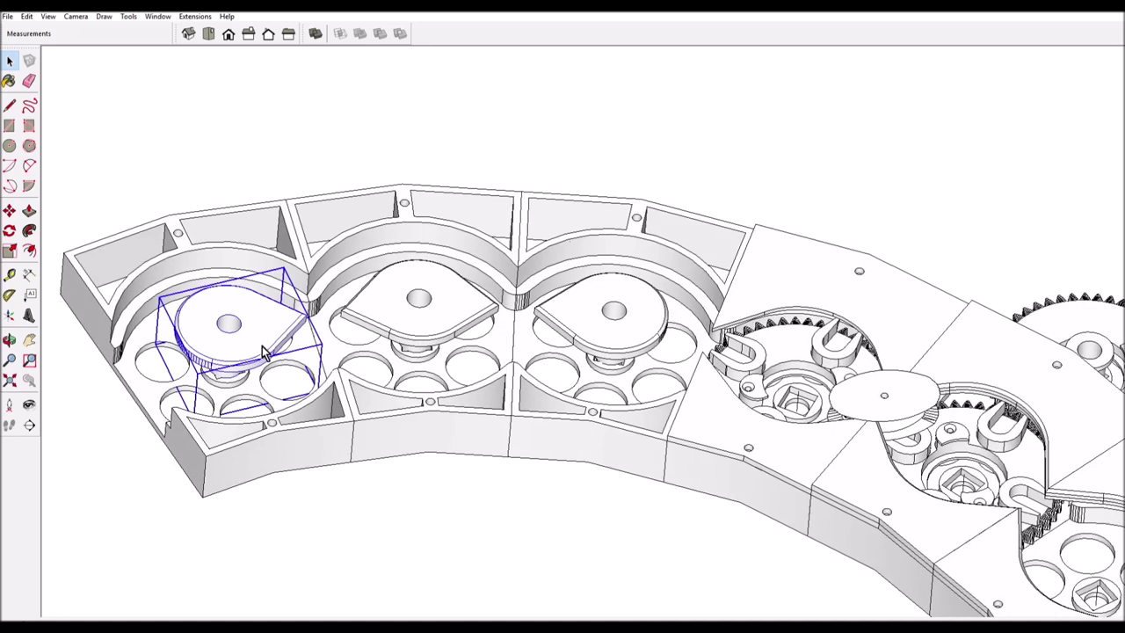
key("Delete")
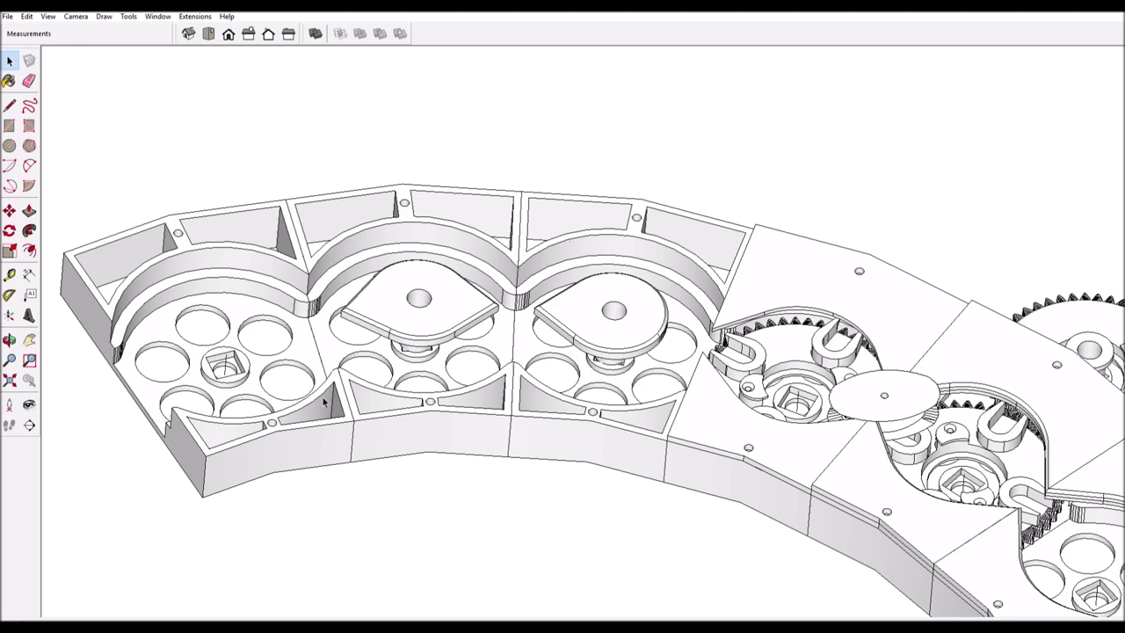
middle_click_drag(391, 366, 783, 400)
Delete the first cover plate over the gear section.
scroll(784, 400, "up", 10)
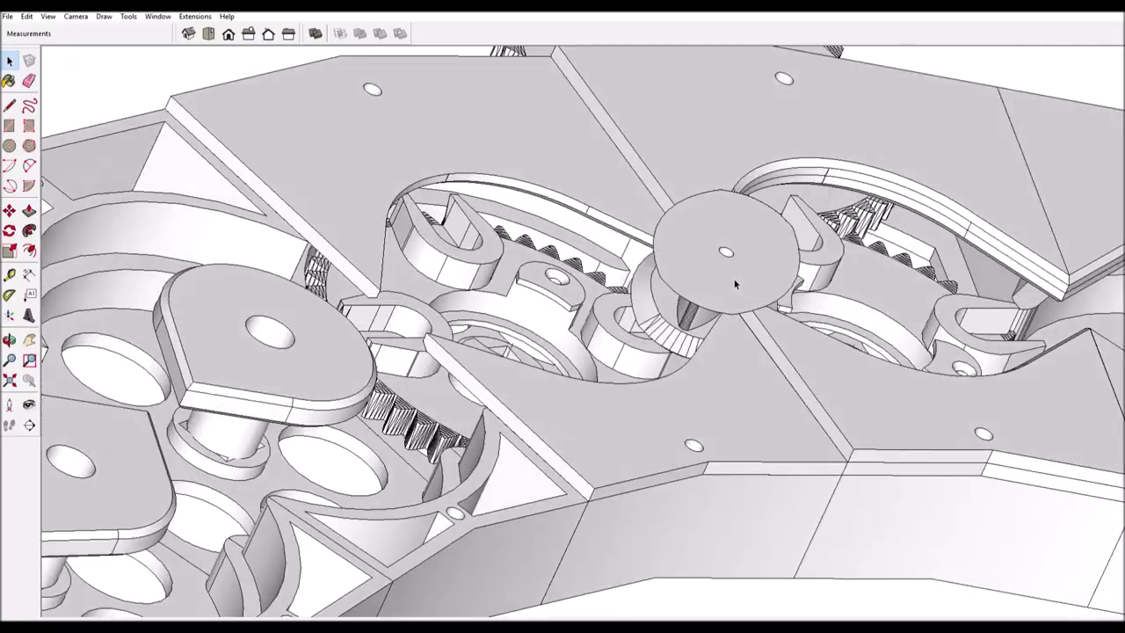
mouse_move(736, 283)
middle_mouse_down()
mouse_move(516, 368)
mouse_move(288, 327)
mouse_move(356, 321)
middle_mouse_up()
left_click(296, 317)
scroll(502, 326, "down", 10)
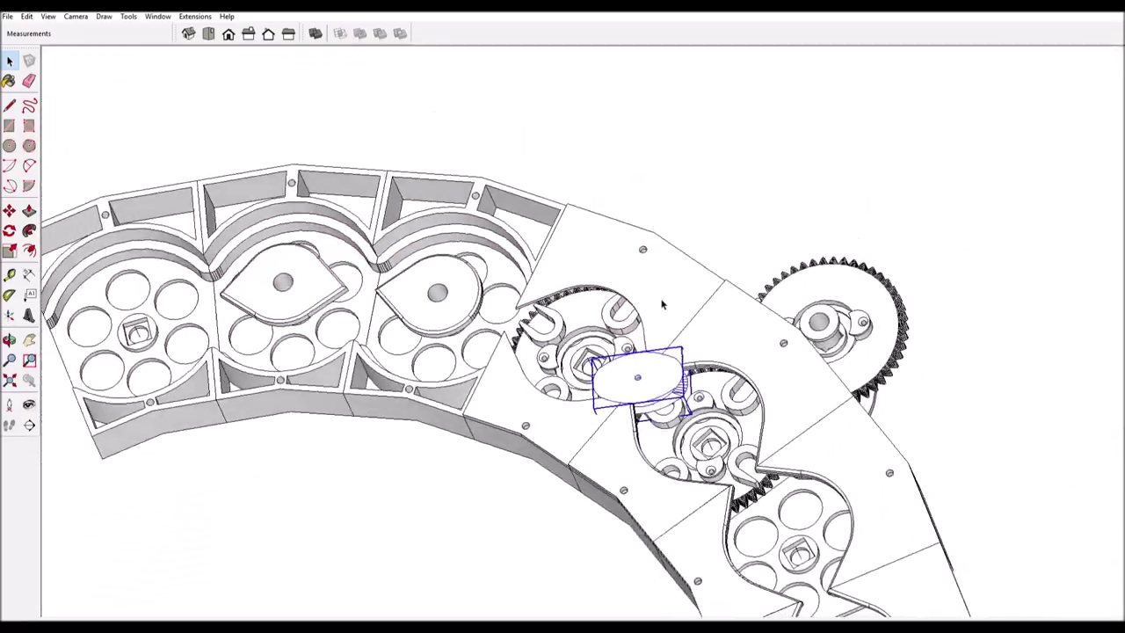
middle_click_drag(662, 304, 668, 284)
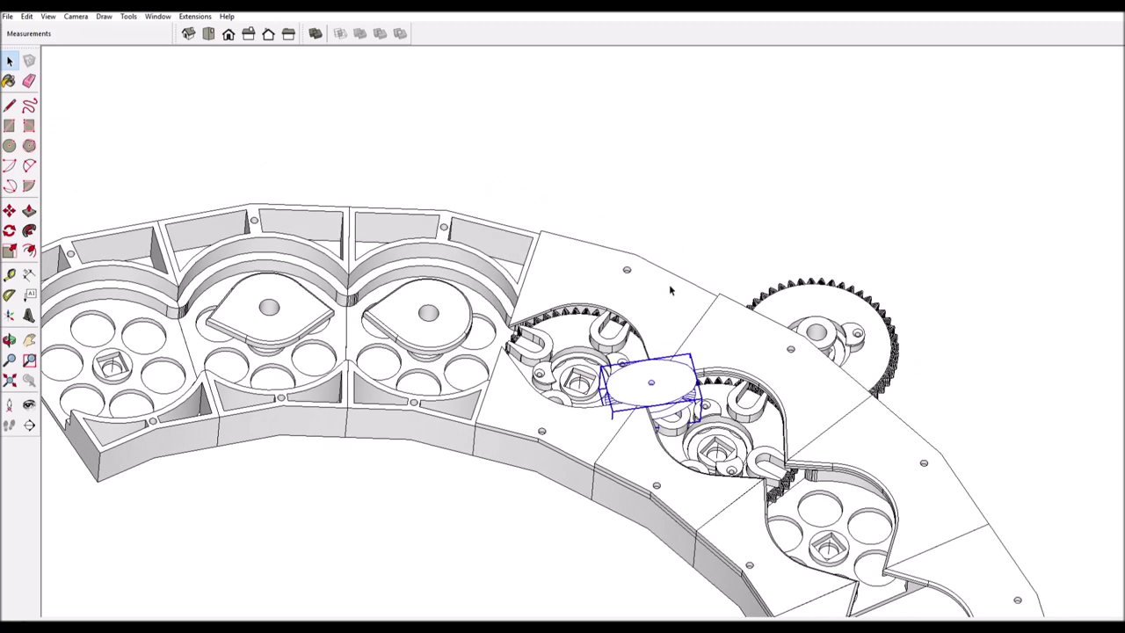
left_click(669, 284)
key("Delete")
Delete the right and middle cover plates to expose the large gear.
left_click(747, 332)
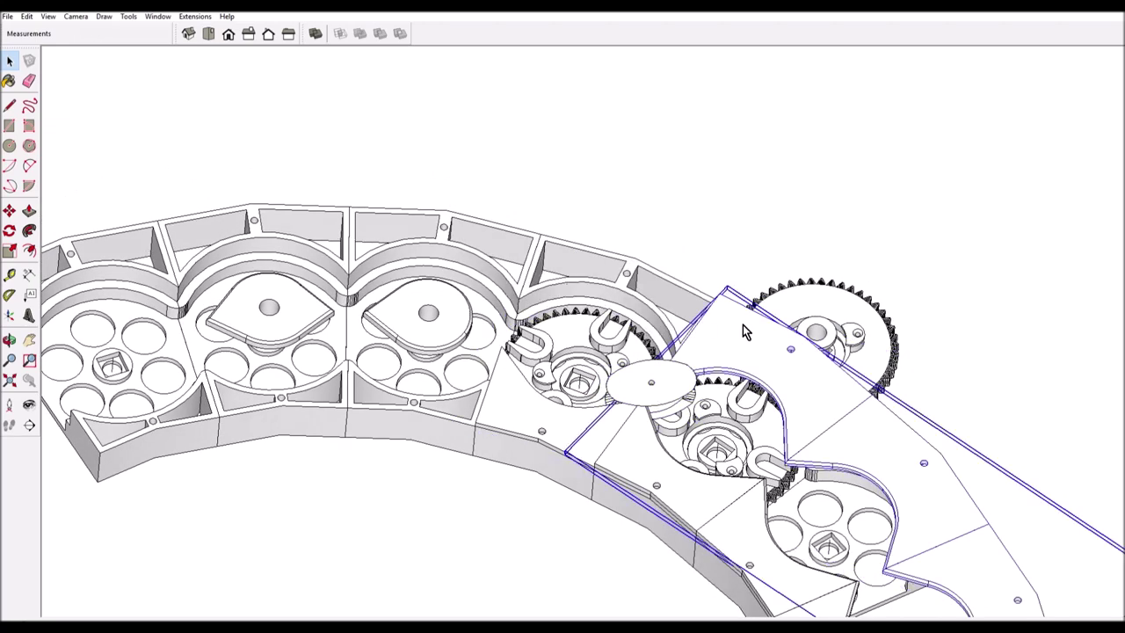
key("Delete")
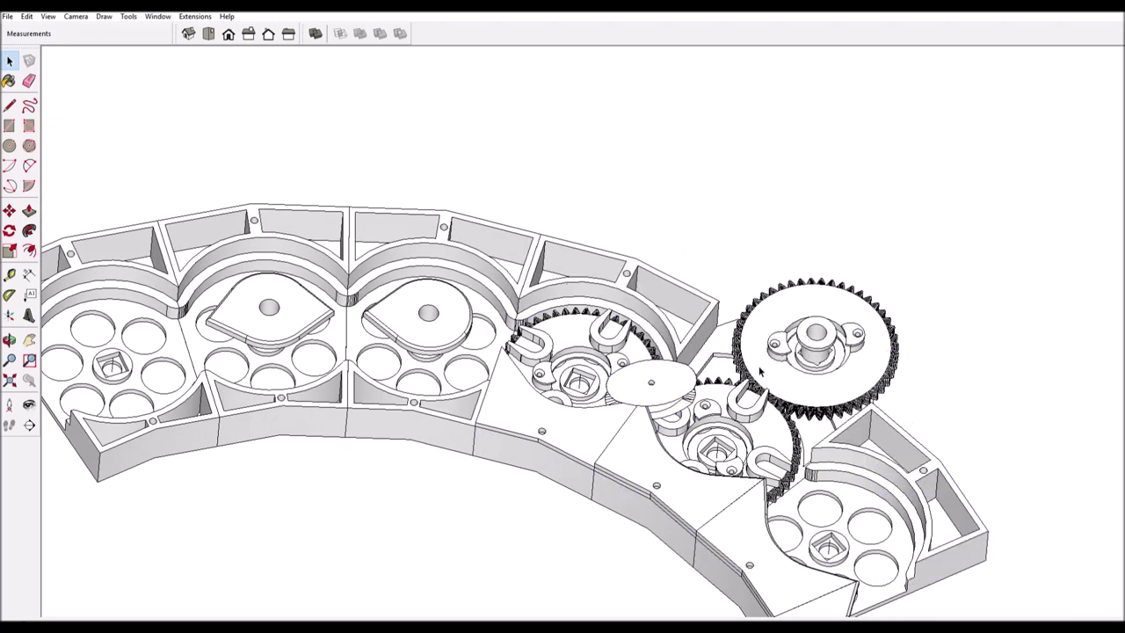
left_click(748, 499)
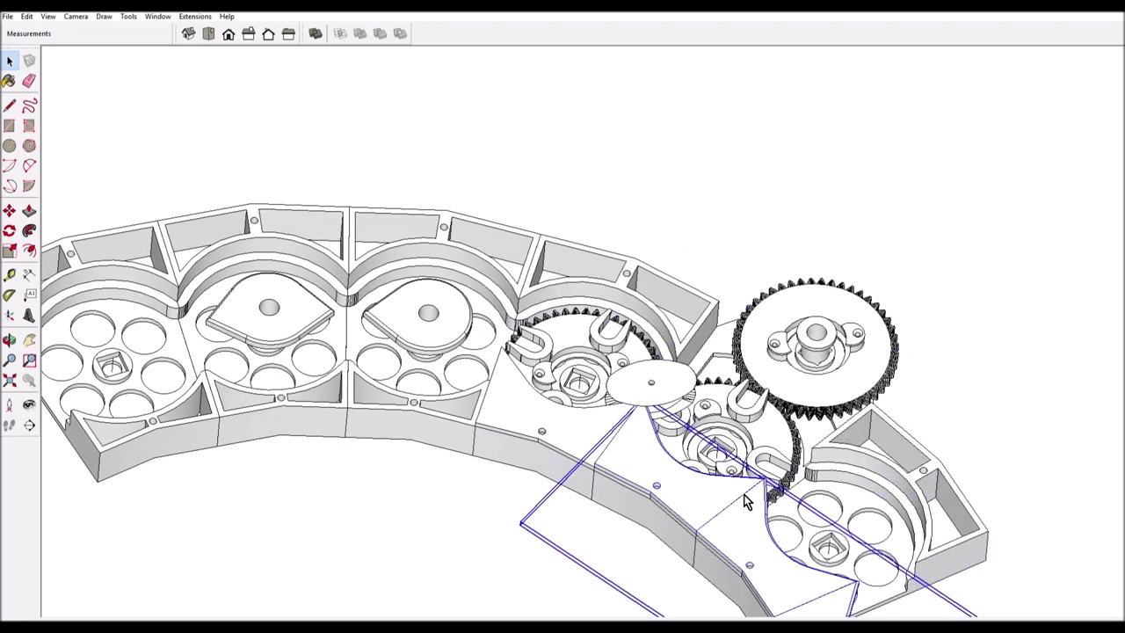
left_click(777, 271)
left_click(596, 419)
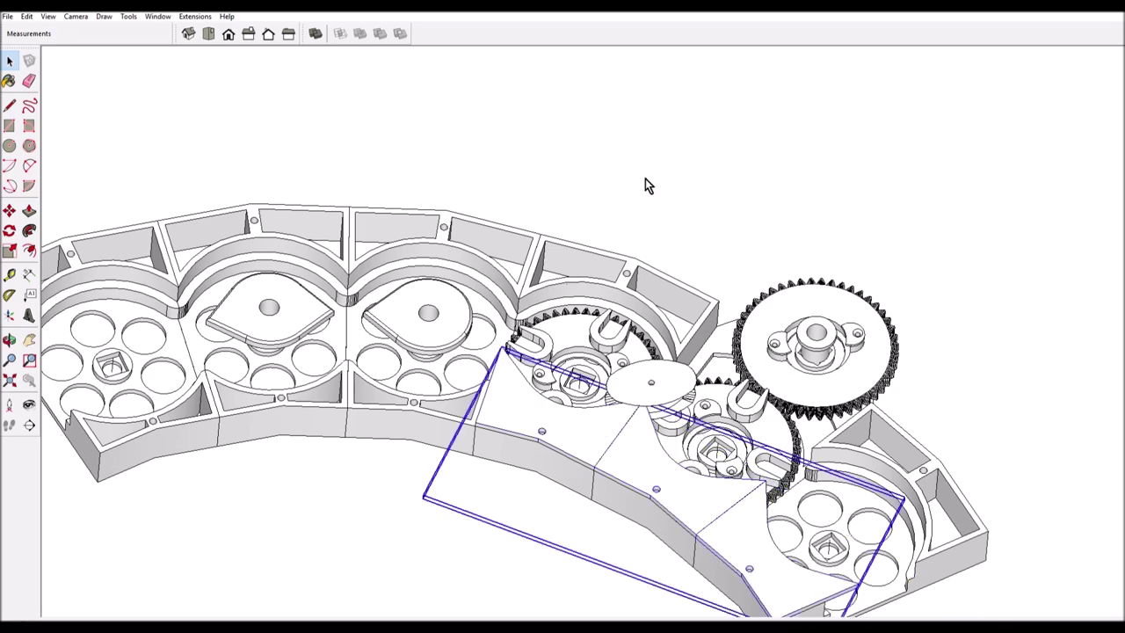
key("Delete")
scroll(830, 295, "up", 4)
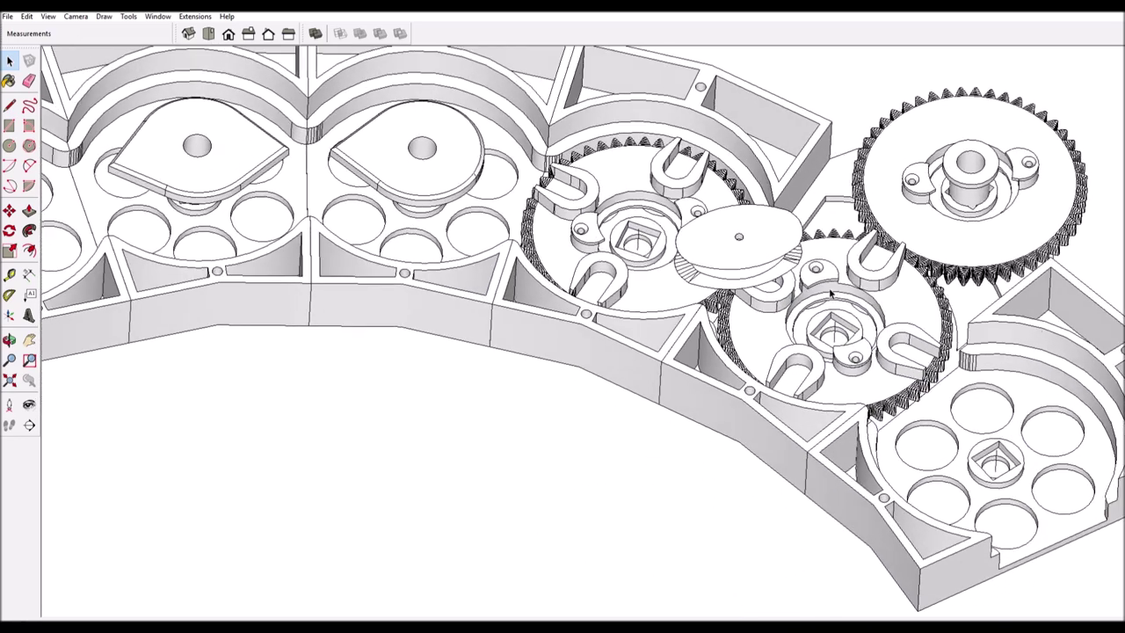
middle_click_drag(829, 294, 359, 398)
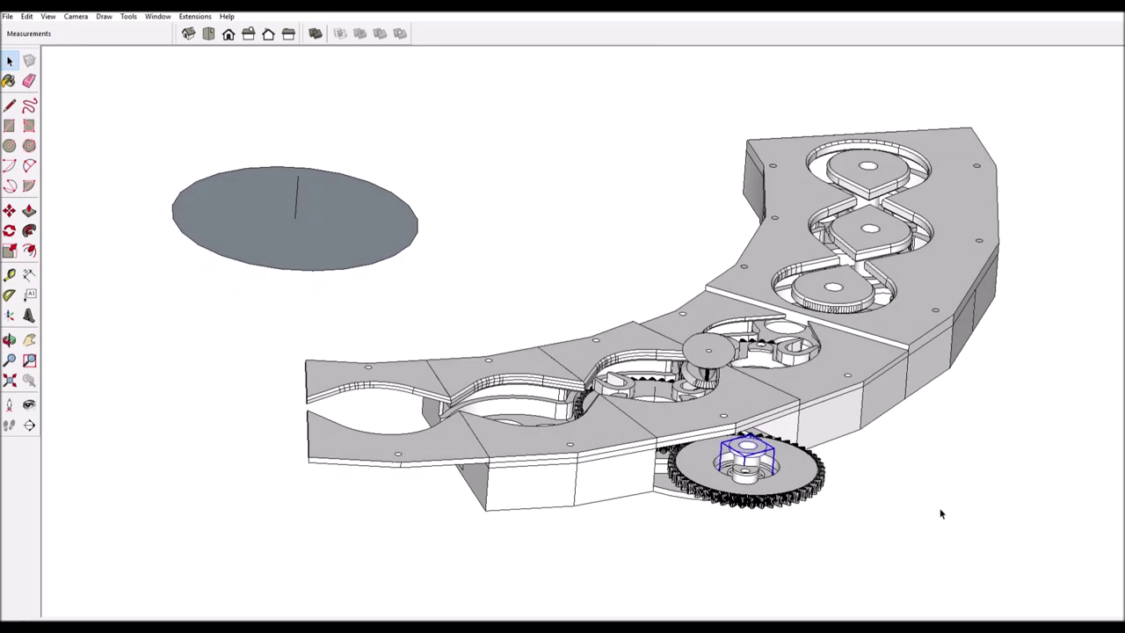
Deselect the gear so the view returns to the whole curved braiding track.
left_click(941, 513)
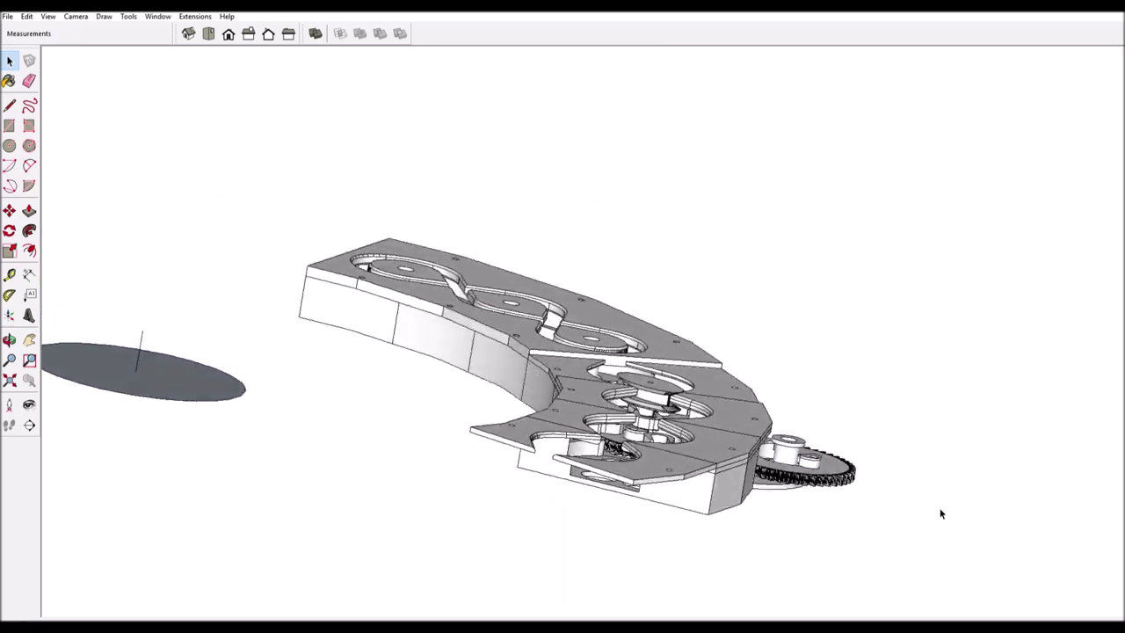